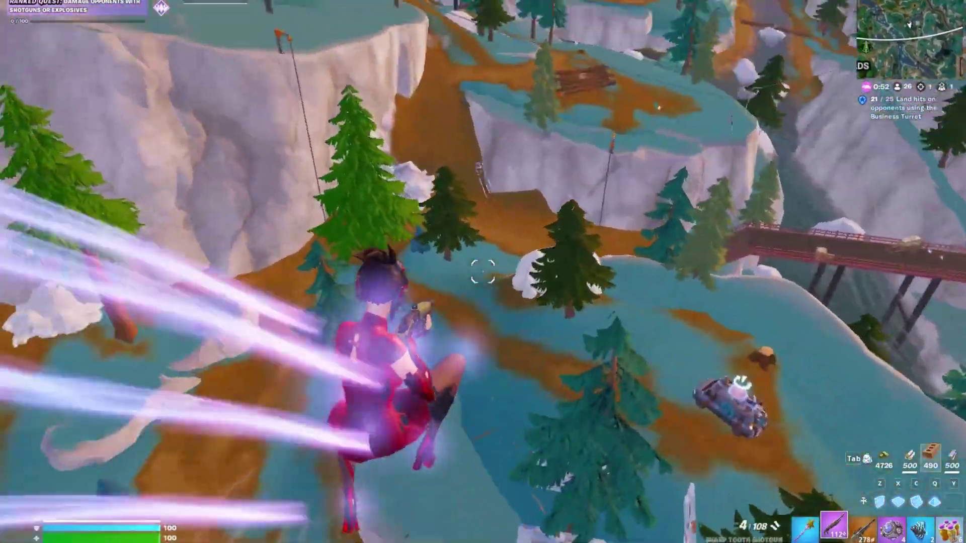
- Throw the Shockwave Grenade to launch upward, then switch back to the Sharp Tooth Shotgun
key(2)
key(3)
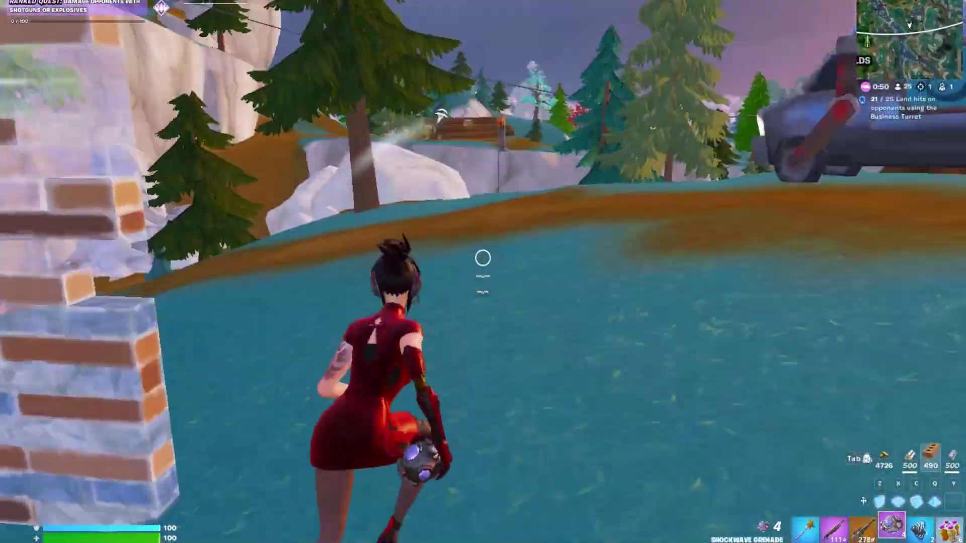
click(483, 258)
key(2)
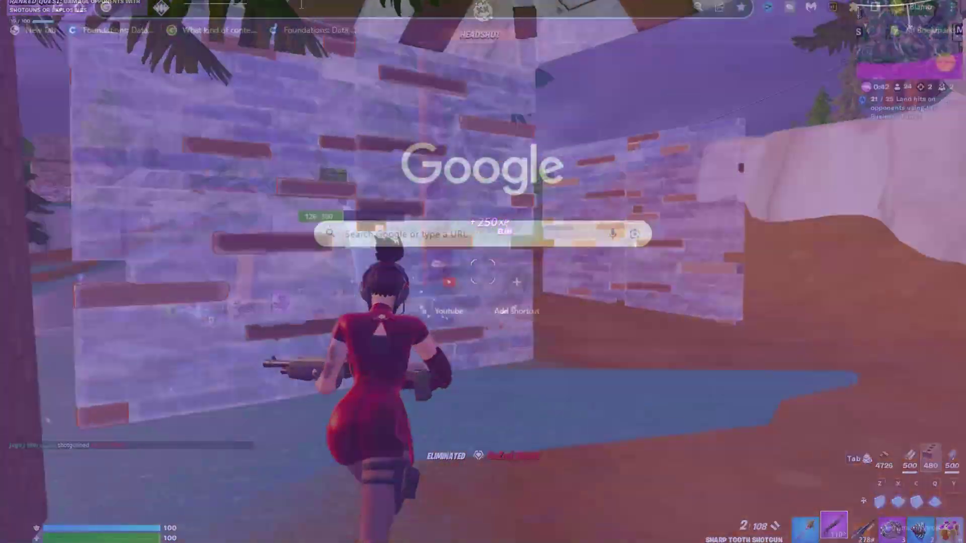
- Search 'pc manager' and download the installer from pcmanager.microsoft.com
text(manage)
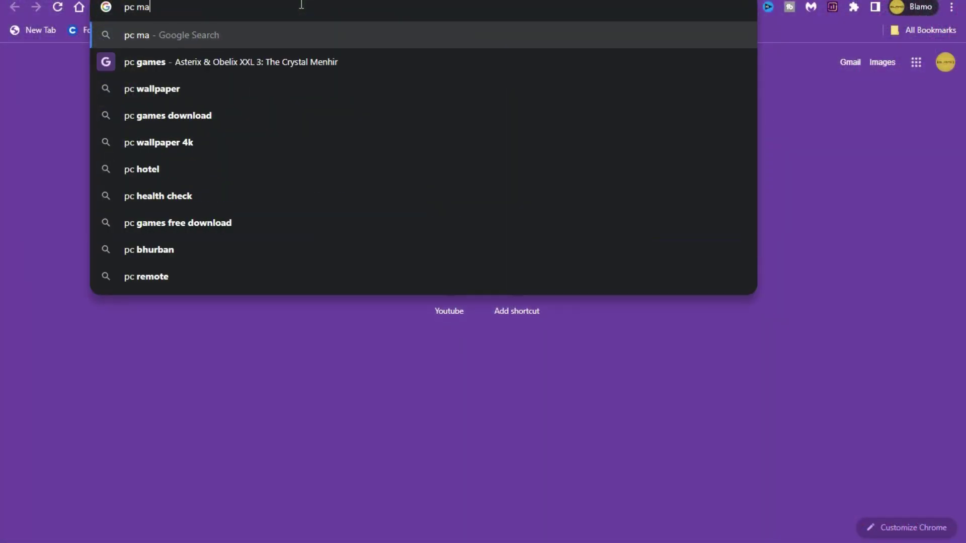
text(r)
key(Return)
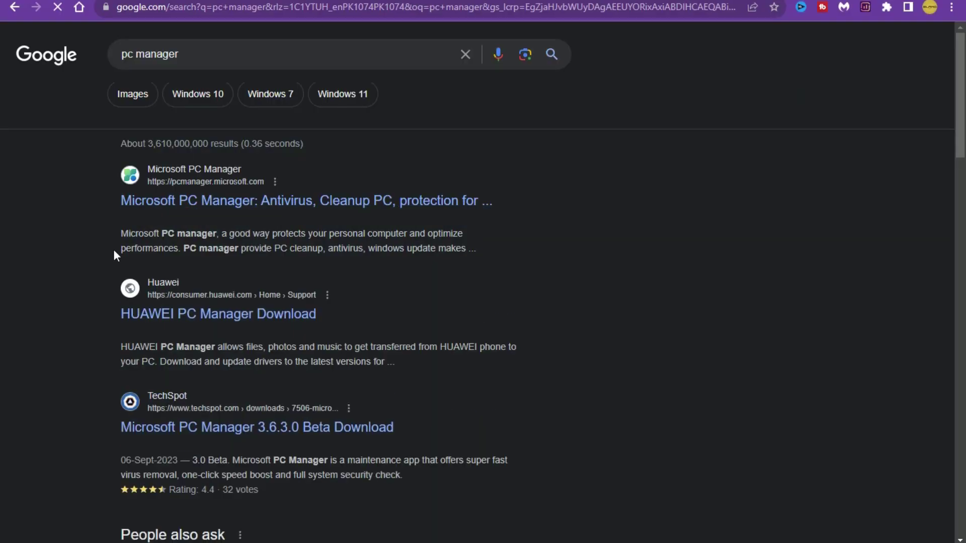
click(182, 206)
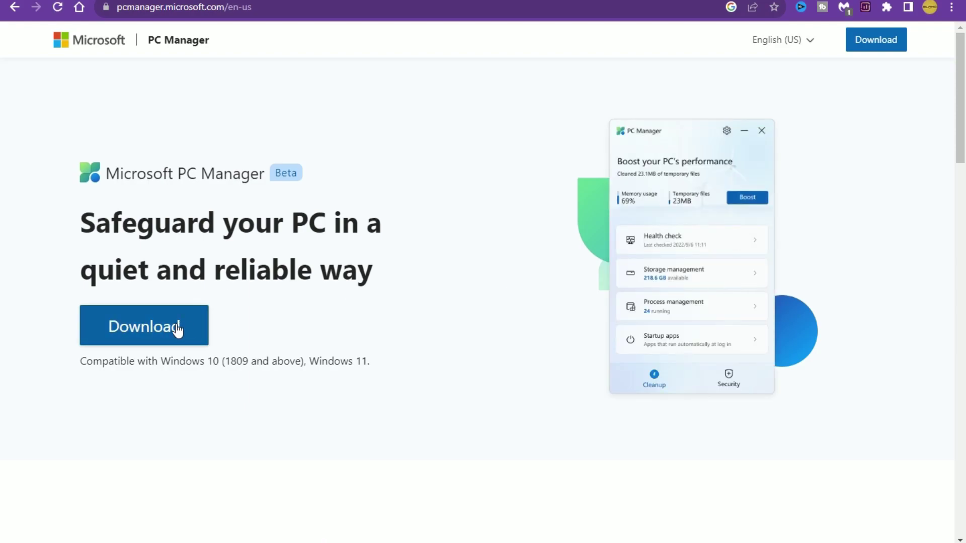
click(177, 330)
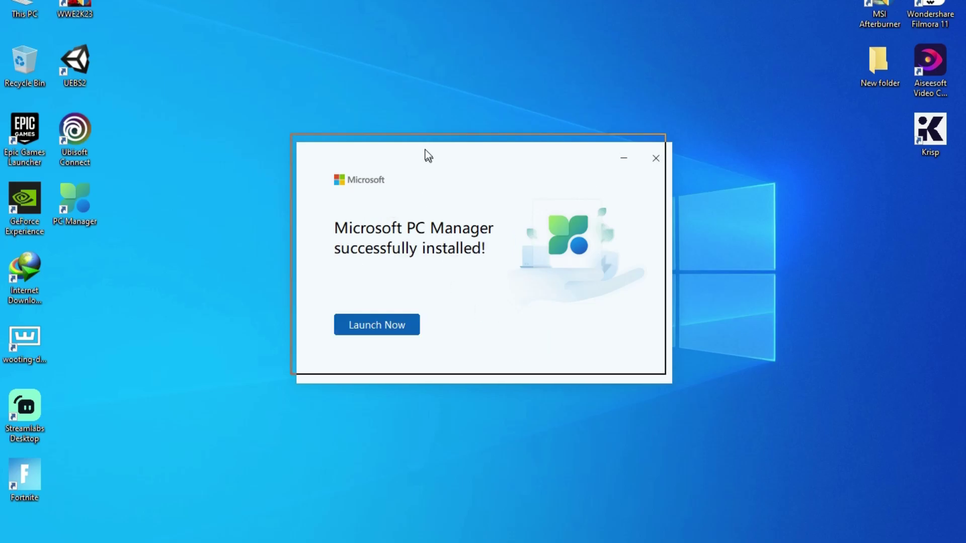
- Open Task Manager from the taskbar and move it to the top-left
right_click(445, 540)
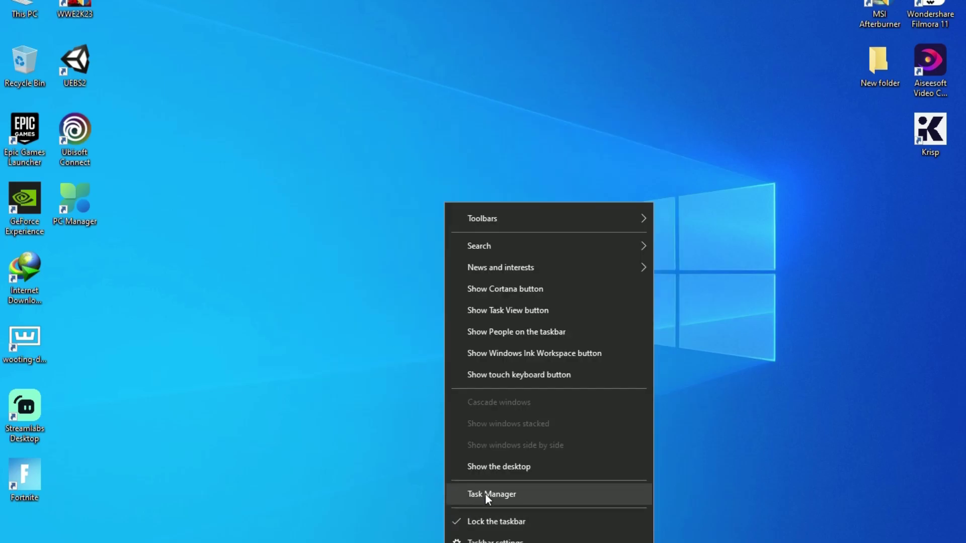
click(485, 494)
drag(558, 57, 474, 30)
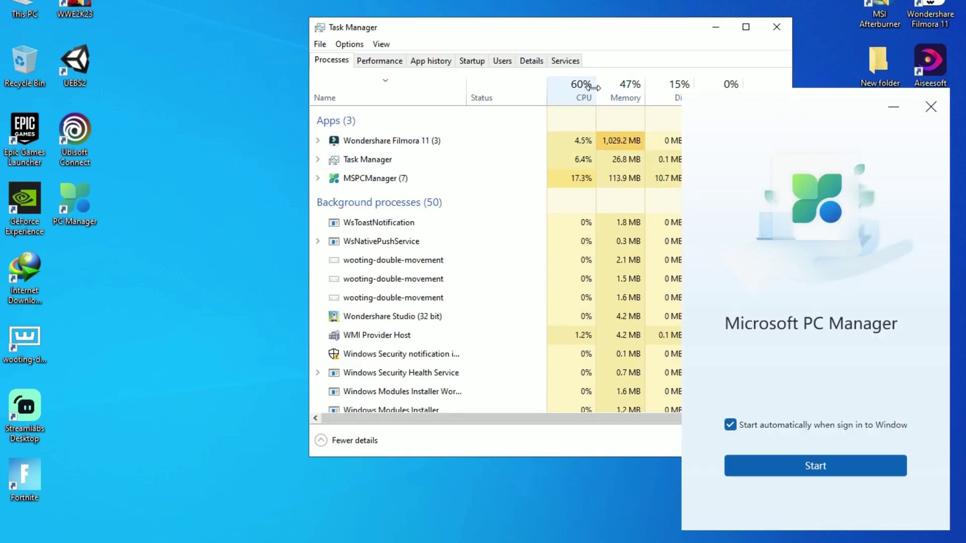
drag(422, 28, 320, 14)
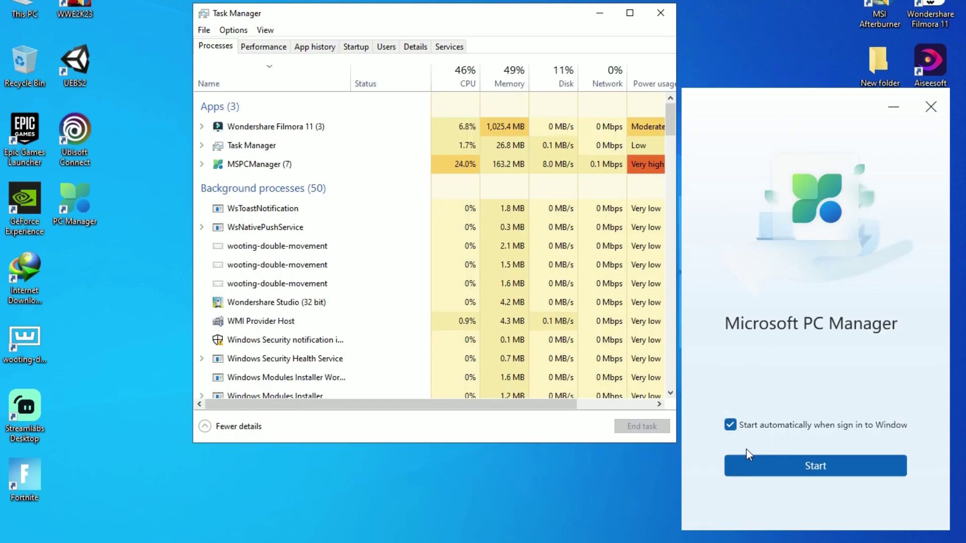
- Start PC Manager for the first time and run a Boost
click(786, 468)
drag(793, 112, 753, 89)
click(865, 197)
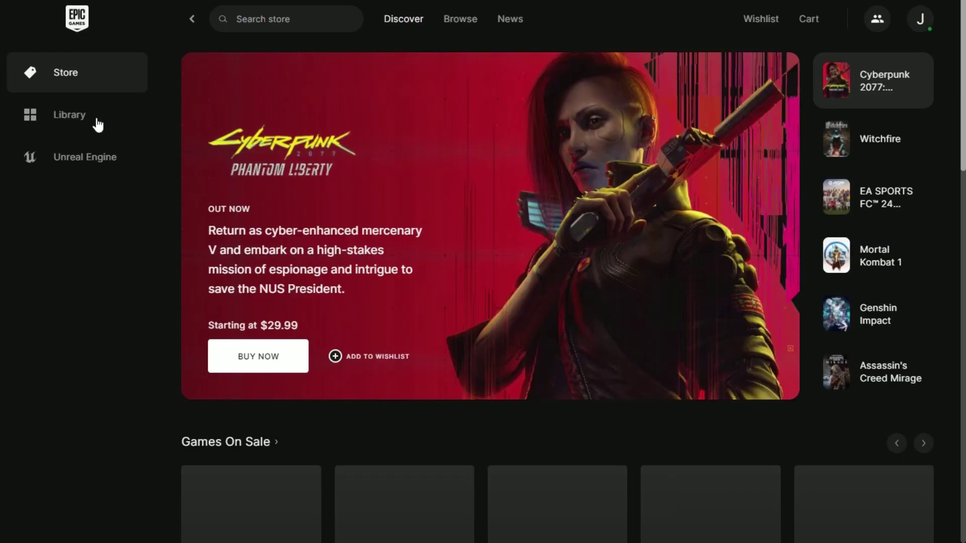
- Apply Fortnite's install options with High Resolution Textures, DirectX 12 Shaders and Disable Cosmetic Streaming unticked
click(98, 124)
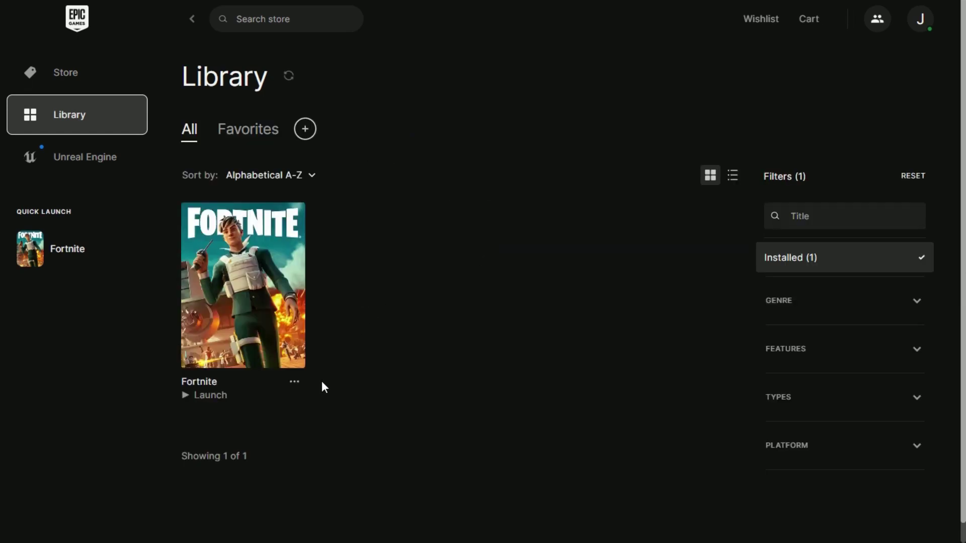
click(294, 382)
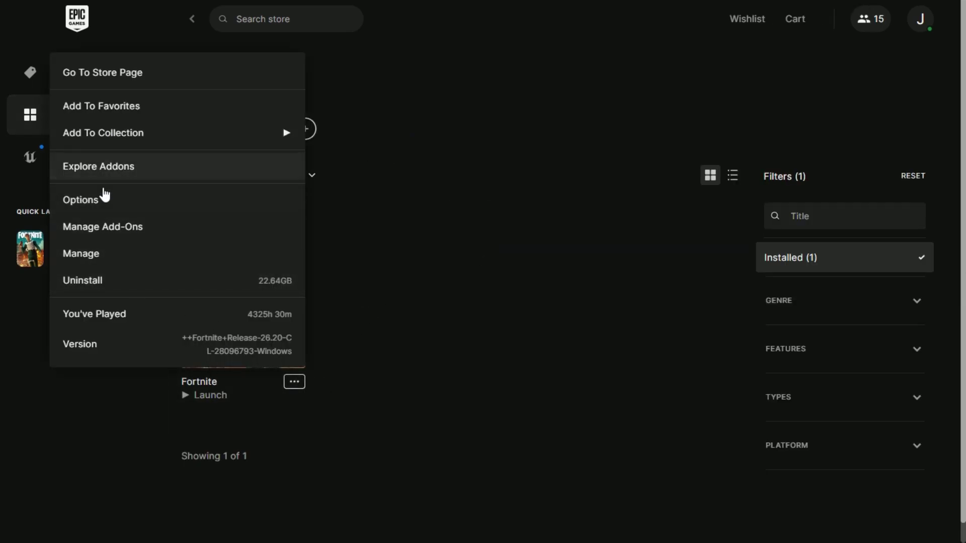
click(104, 196)
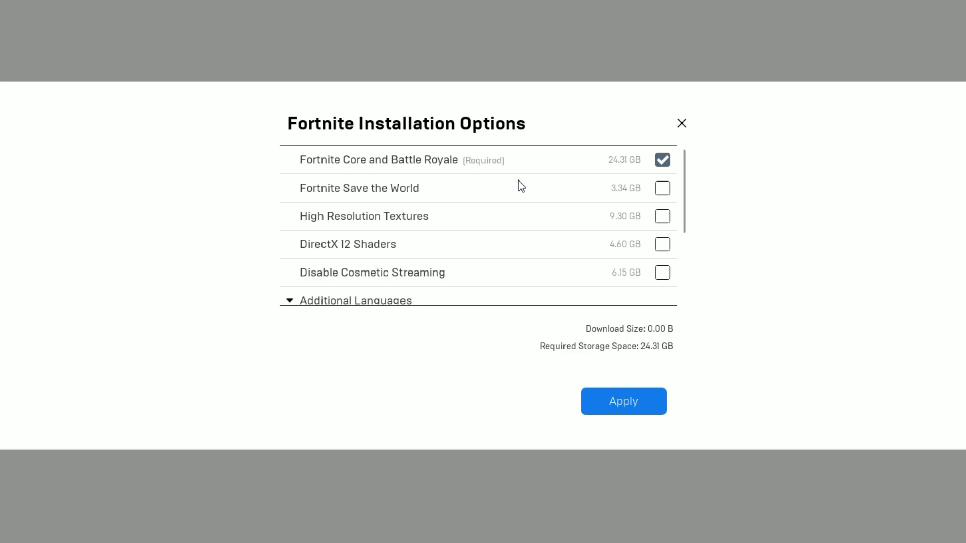
click(662, 216)
click(662, 245)
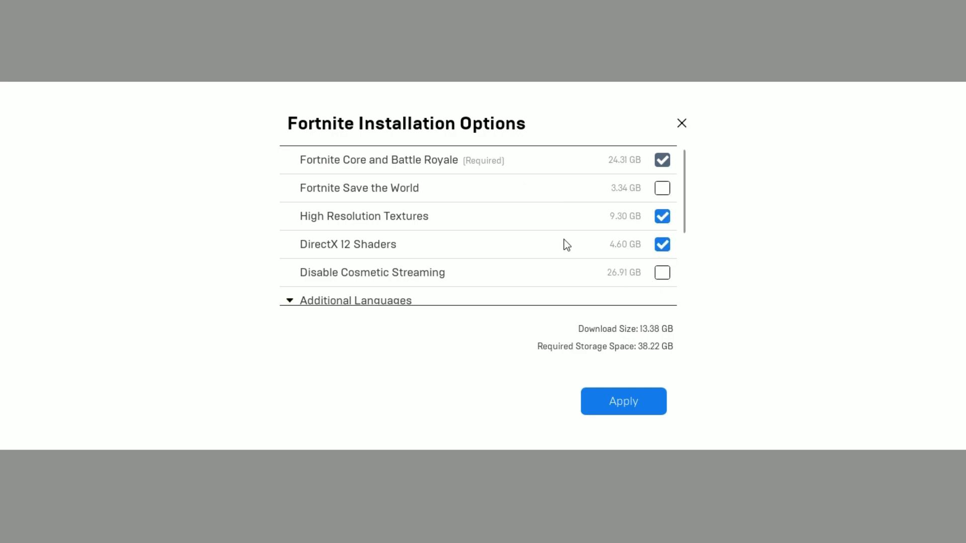
click(663, 273)
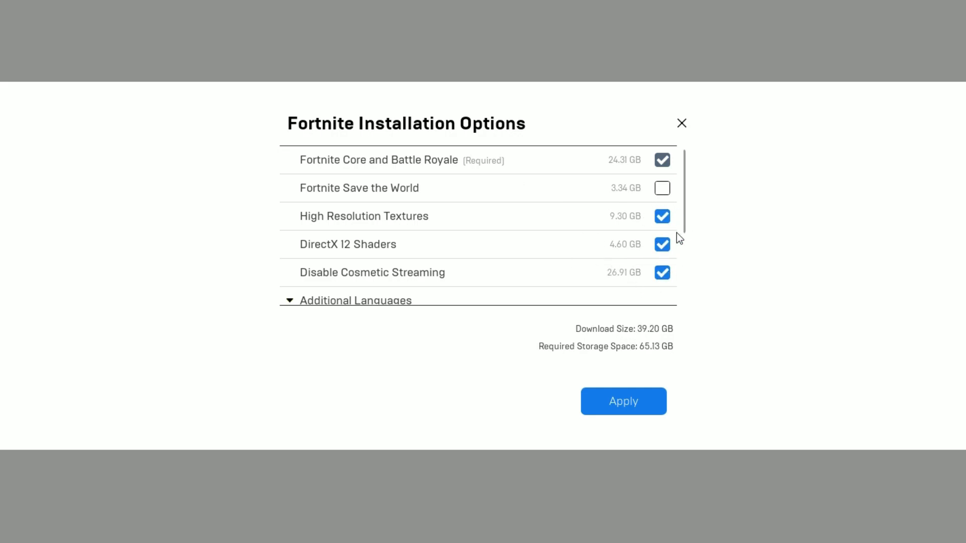
click(663, 274)
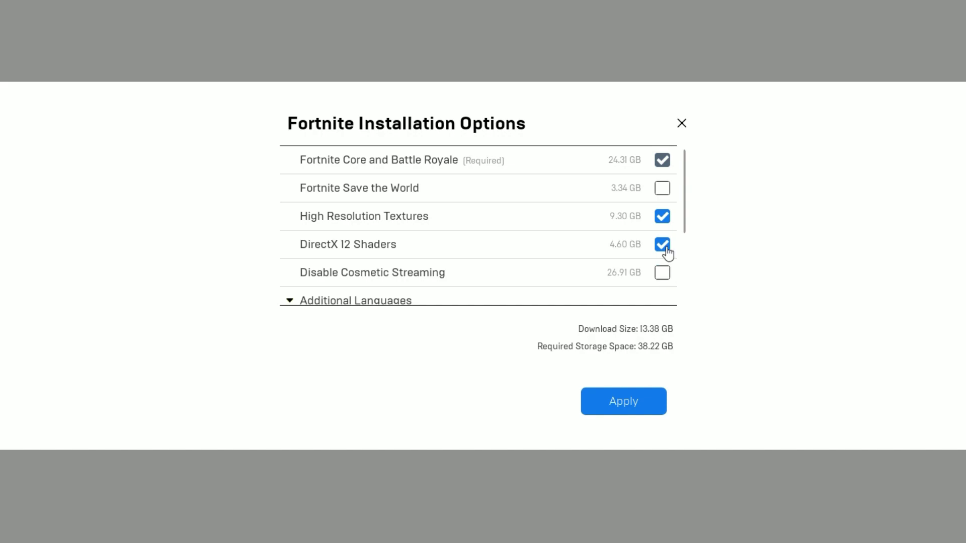
click(662, 244)
click(663, 216)
click(647, 401)
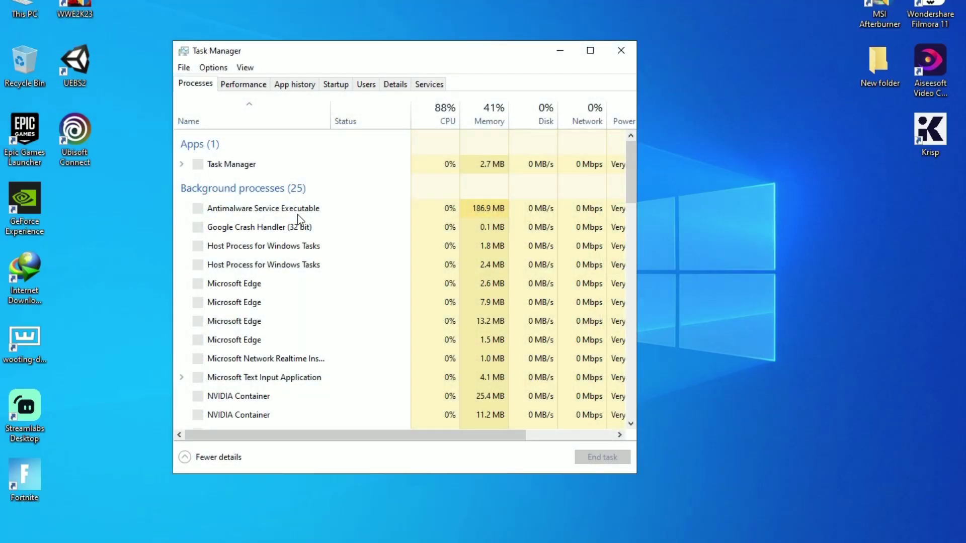
- In Edge's System and performance settings, disable Startup boost, background extensions and hardware acceleration, then restart
scroll(260, 276, down, 2)
scroll(259, 277, down, 2)
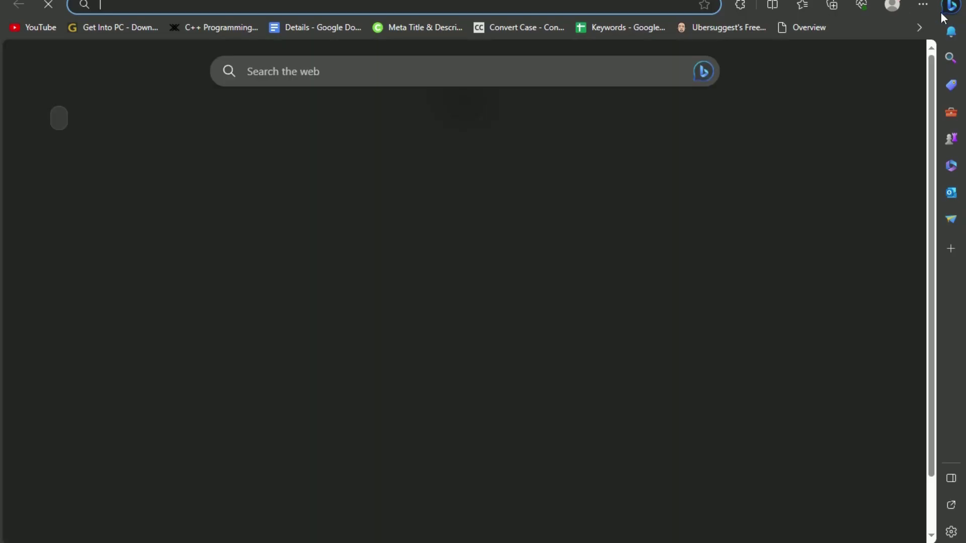
click(922, 5)
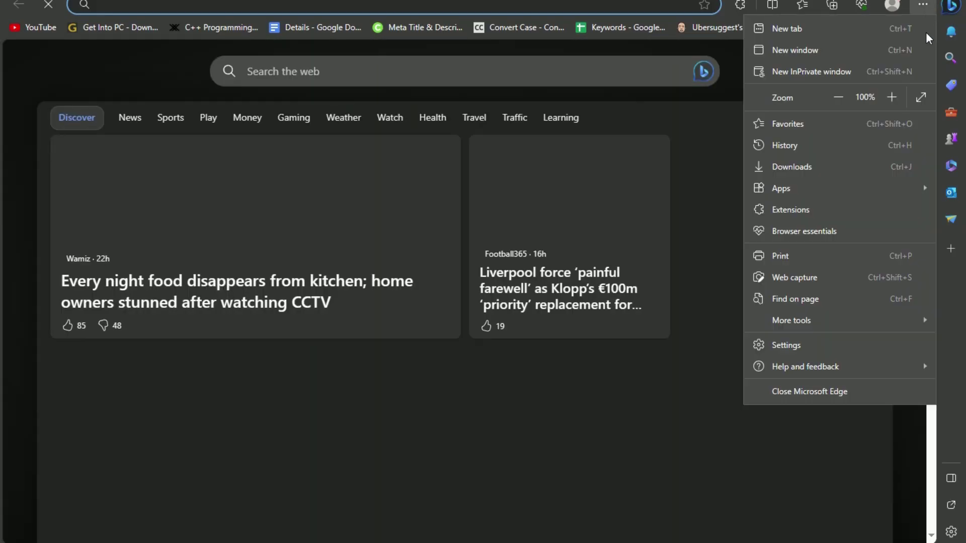
click(786, 345)
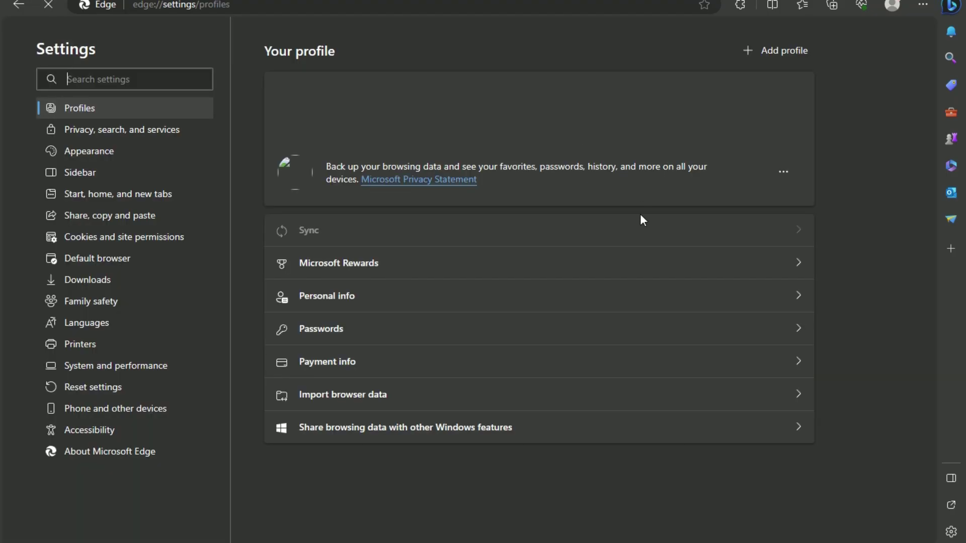
click(101, 365)
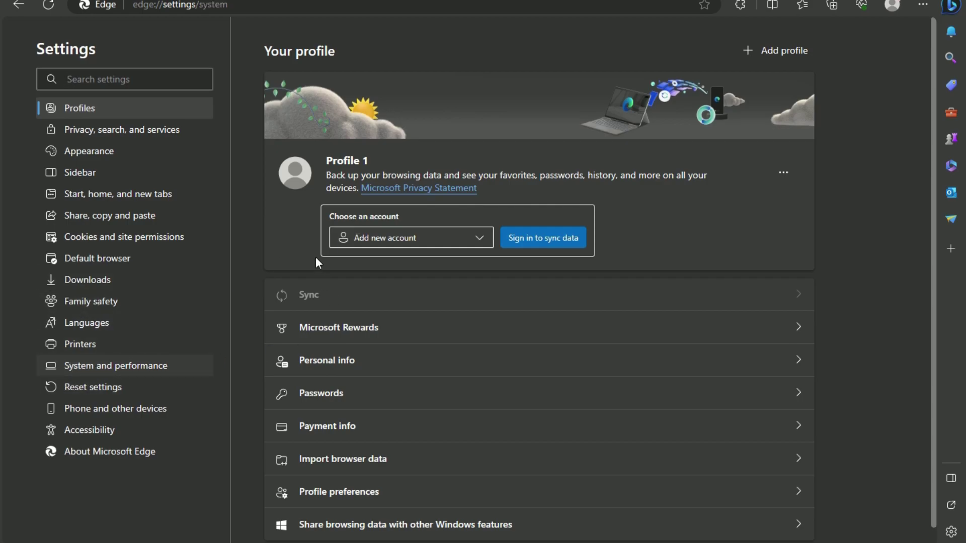
click(791, 85)
click(790, 134)
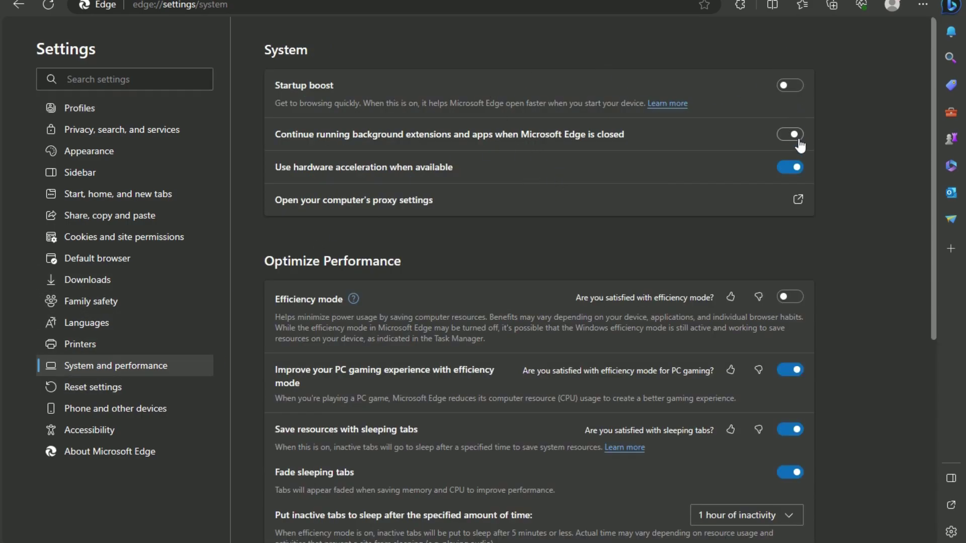
click(791, 167)
click(772, 194)
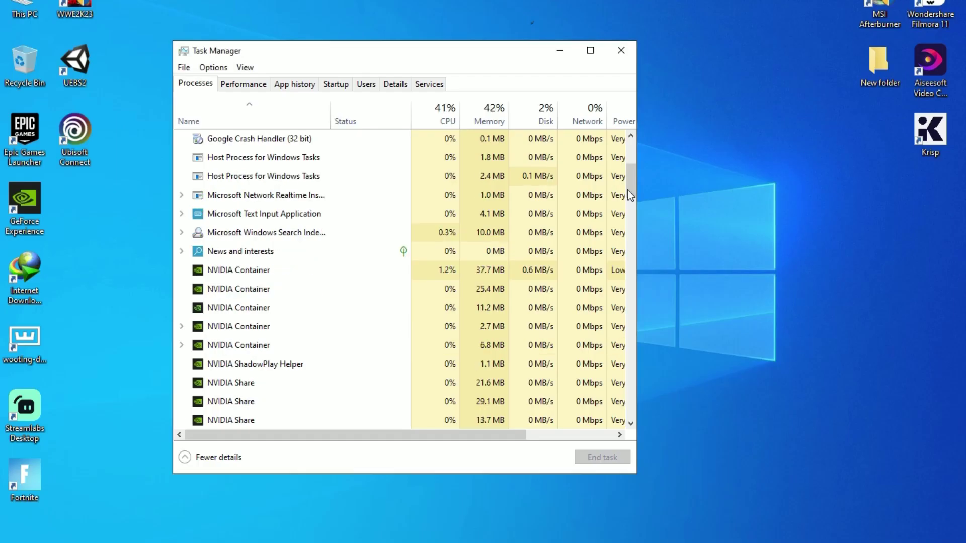
- Scroll through Task Manager's background and Windows processes, then show the hidden tray icons
scroll(291, 246, down, 2)
scroll(307, 256, down, 3)
scroll(331, 262, up, 9)
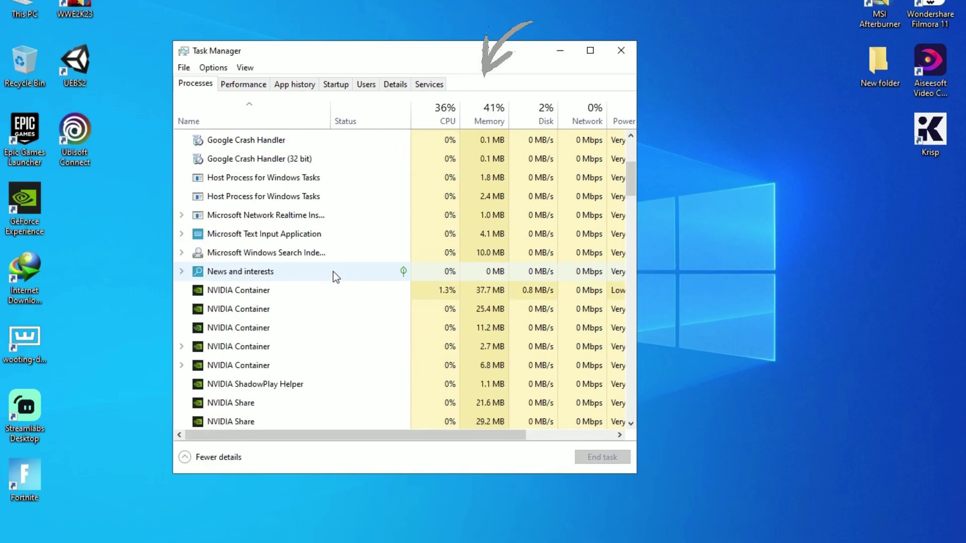
scroll(210, 345, down, 1)
scroll(337, 297, down, 12)
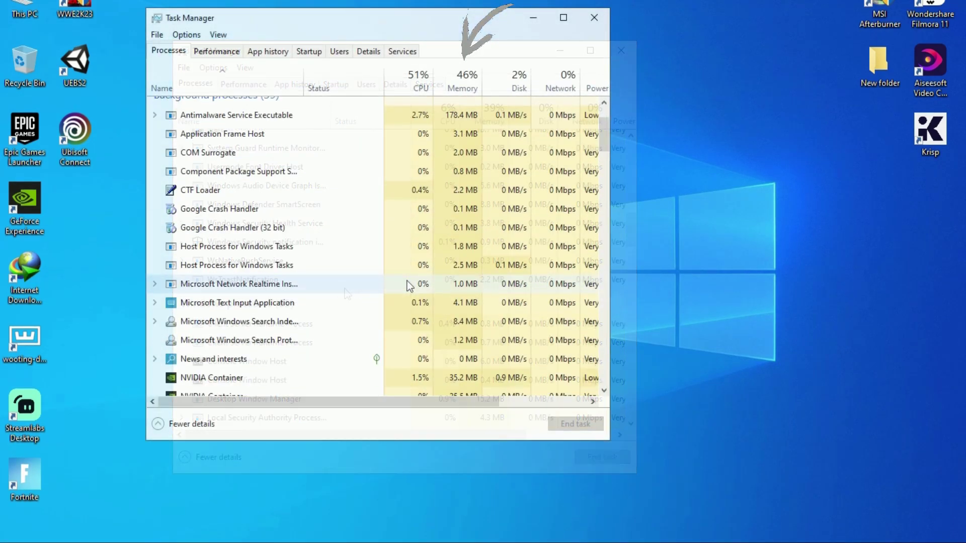
scroll(412, 284, down, 7)
scroll(418, 283, down, 5)
scroll(418, 287, up, 3)
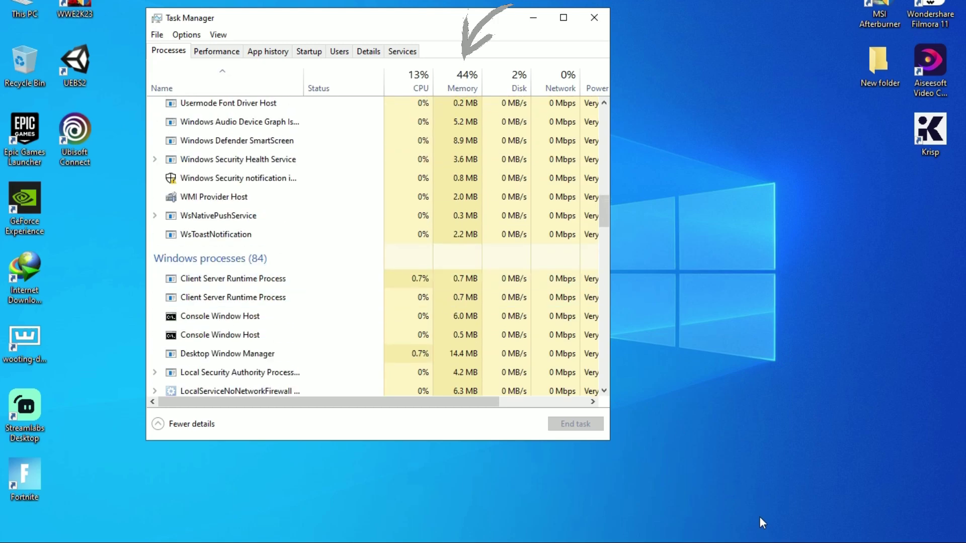
click(815, 542)
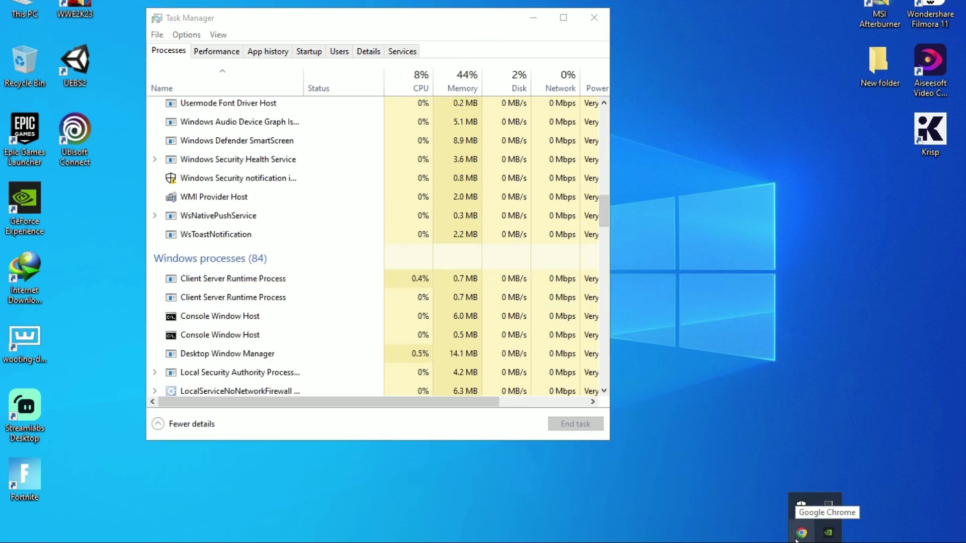
- Launch Chrome and switch off 'Continue running background apps when Google Chrome is closed'
click(799, 533)
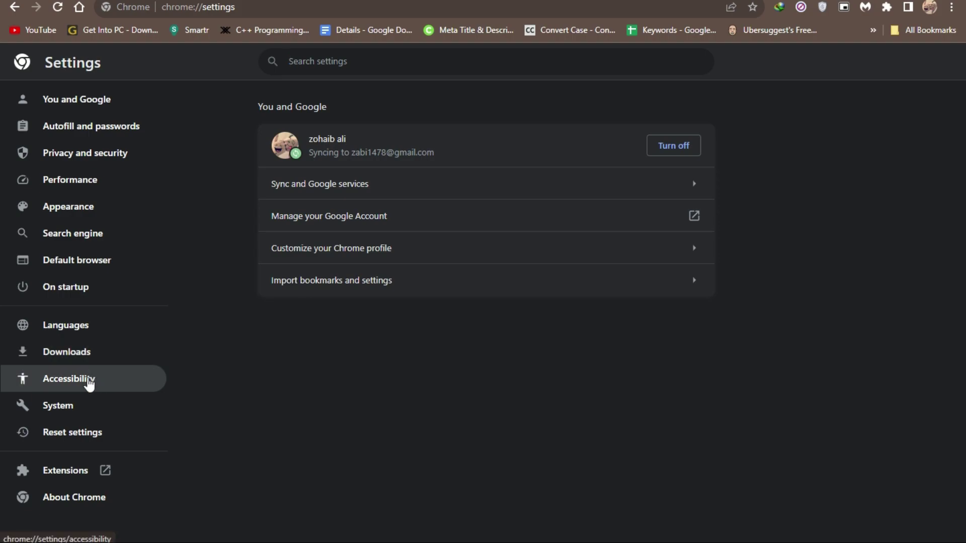
click(78, 402)
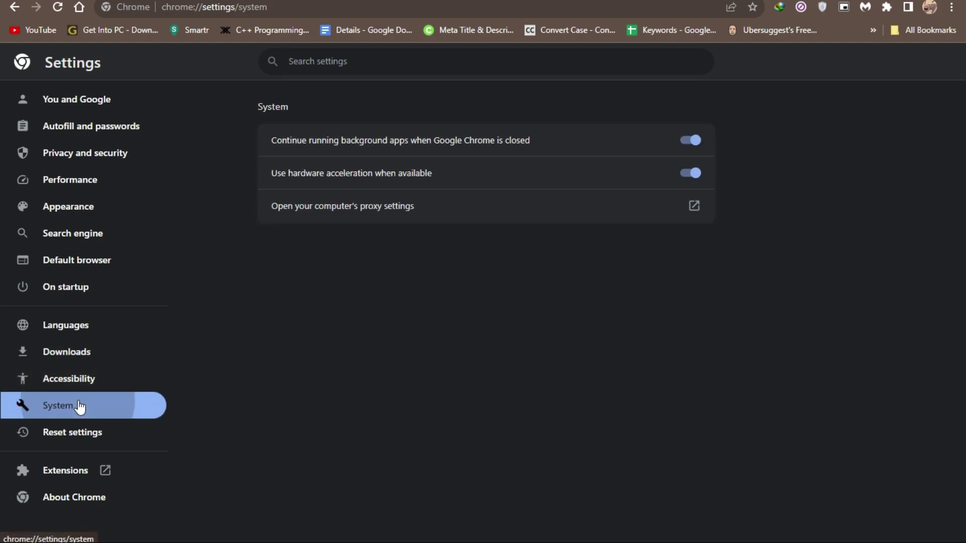
click(678, 146)
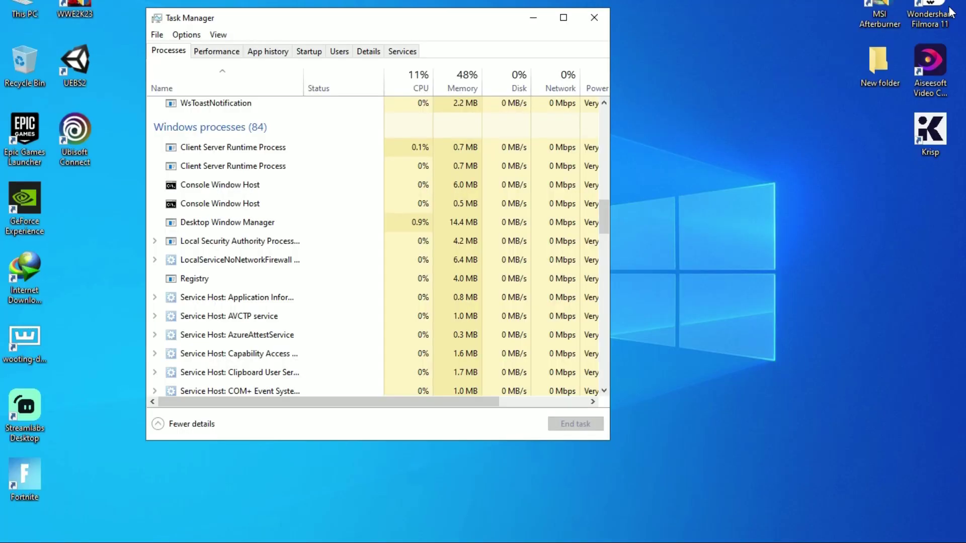
scroll(375, 247, up, 6)
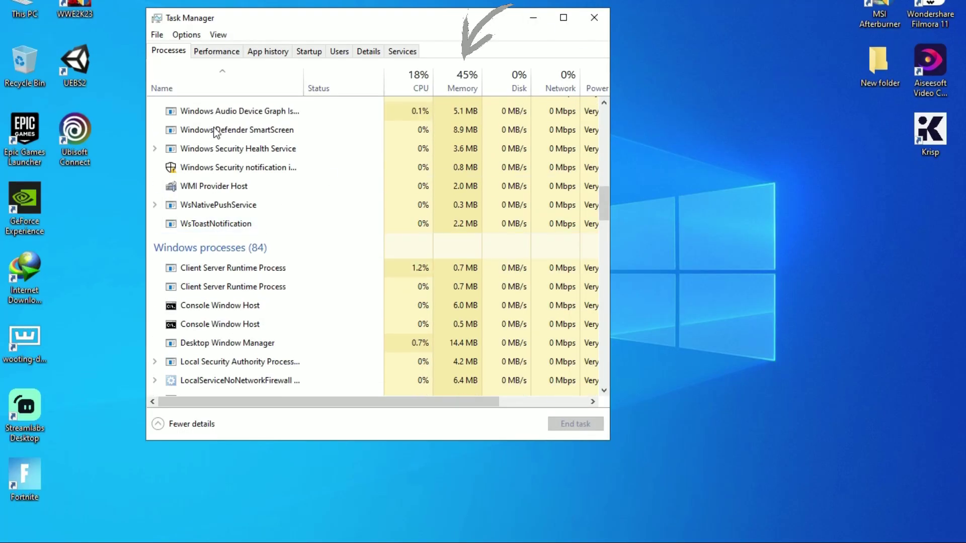
- Open the advanced system settings via an 'adva' search and centre the System Properties window
click(817, 542)
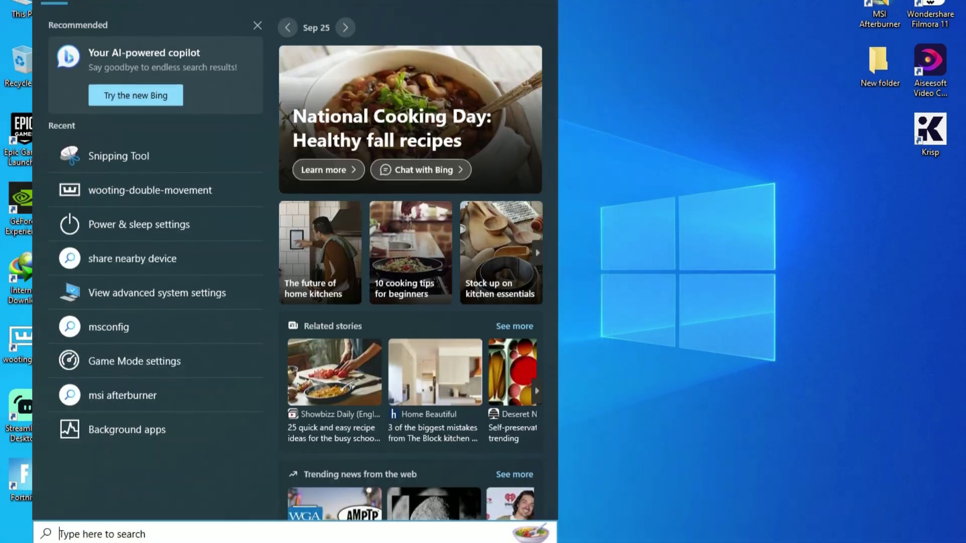
text(adva)
key(Return)
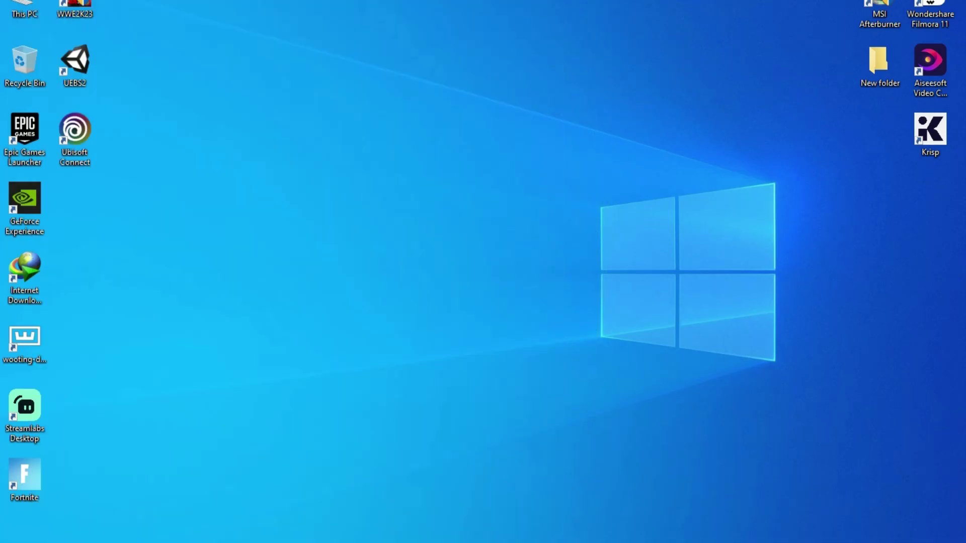
drag(111, 5, 290, 34)
- Set visual effects to best performance, keeping smooth screen-font edges and icon-label drop shadows, and apply
click(603, 239)
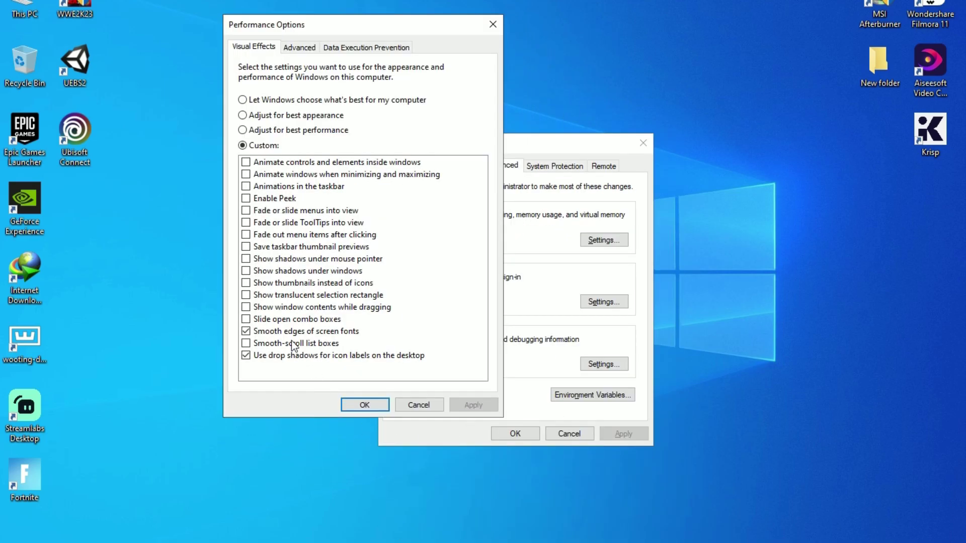
click(279, 103)
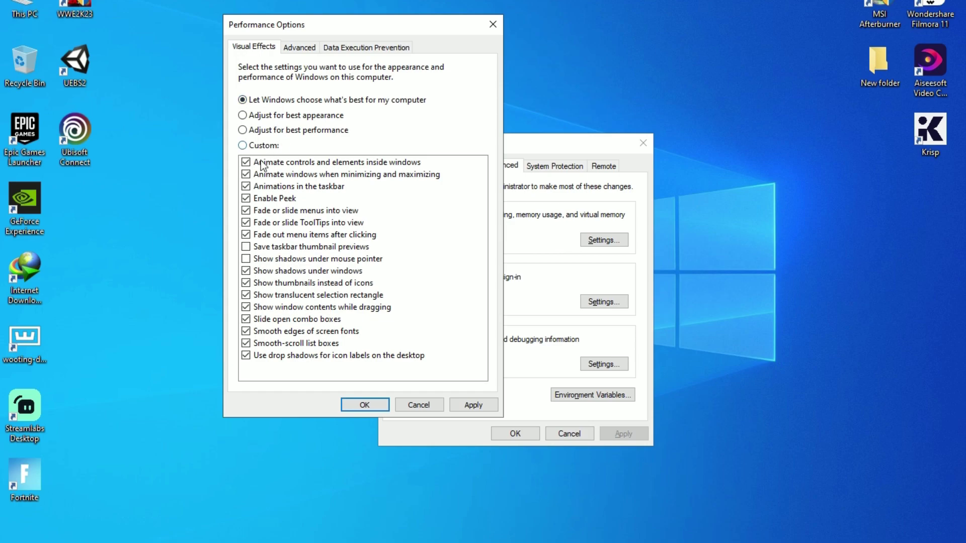
click(286, 132)
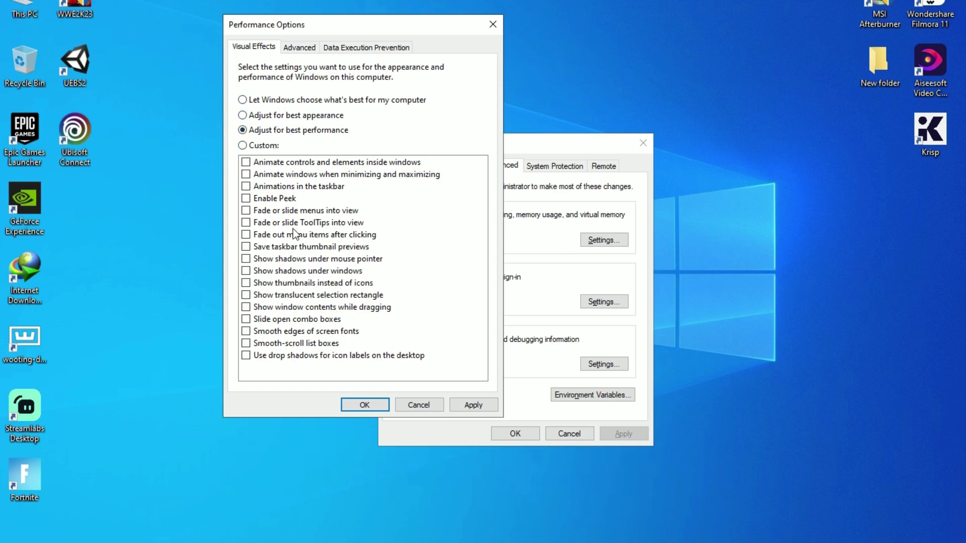
click(279, 333)
click(272, 355)
click(473, 405)
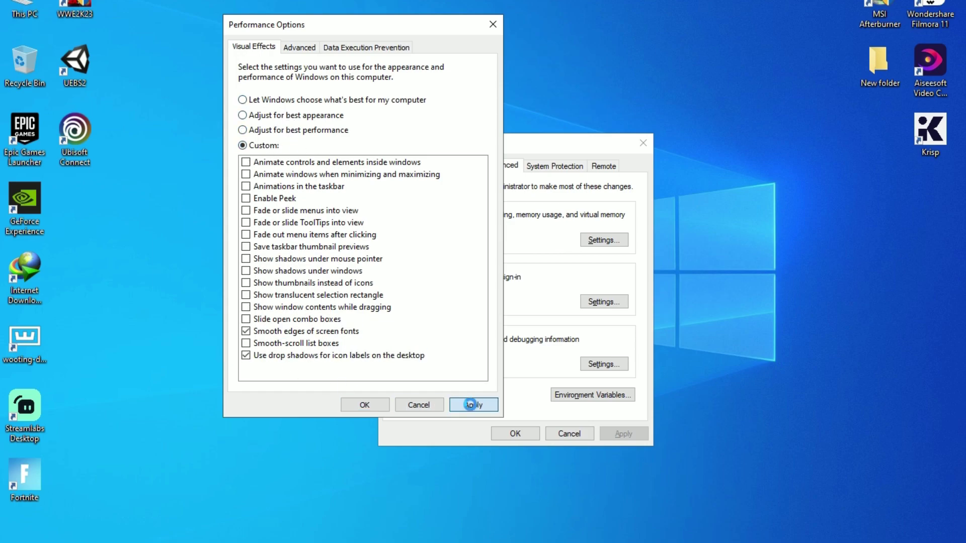
click(365, 404)
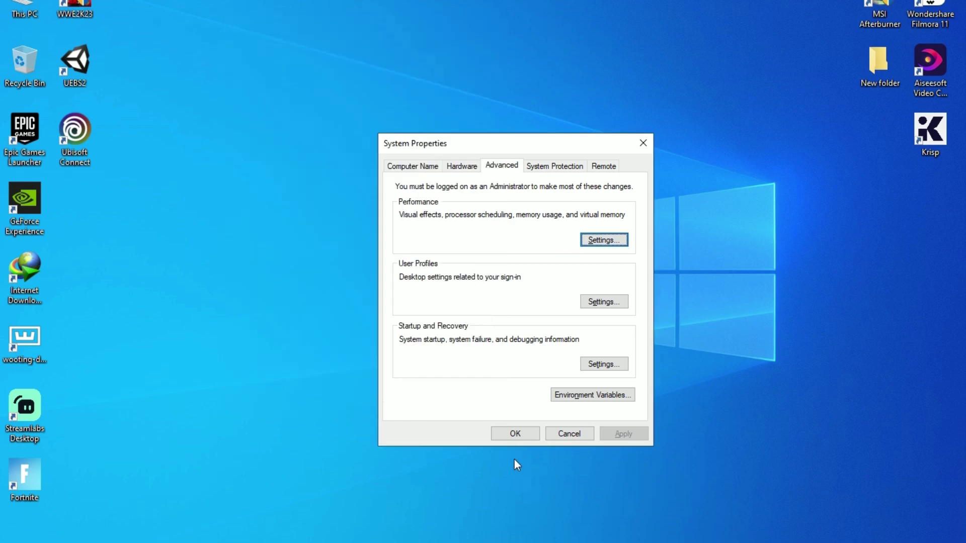
- Close System Properties, then start optimizing drive C: from its Properties Tools tab
click(514, 433)
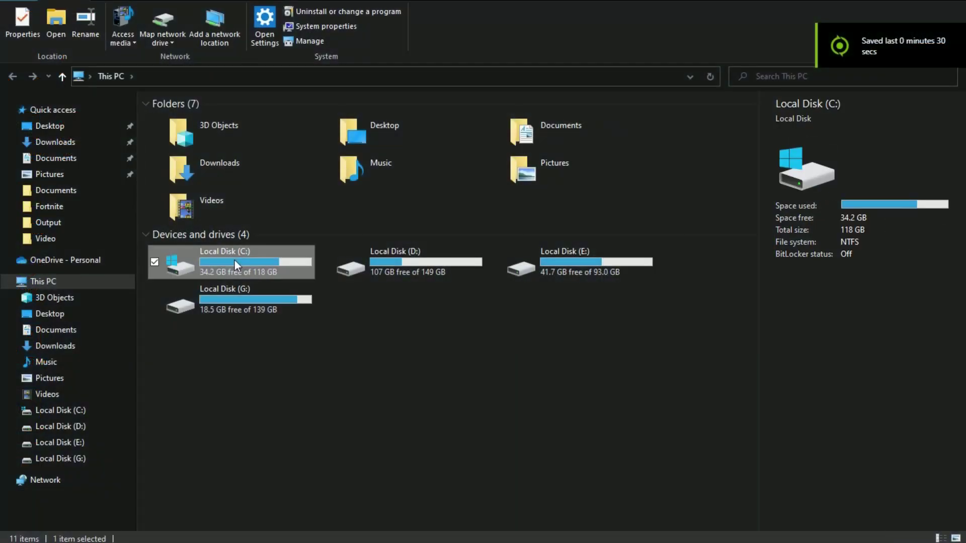
right_click(234, 259)
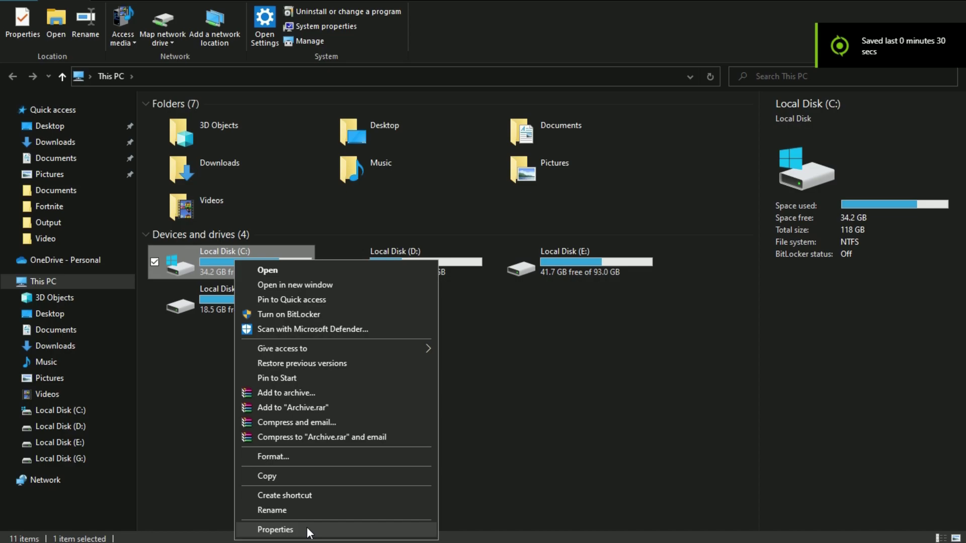
click(306, 527)
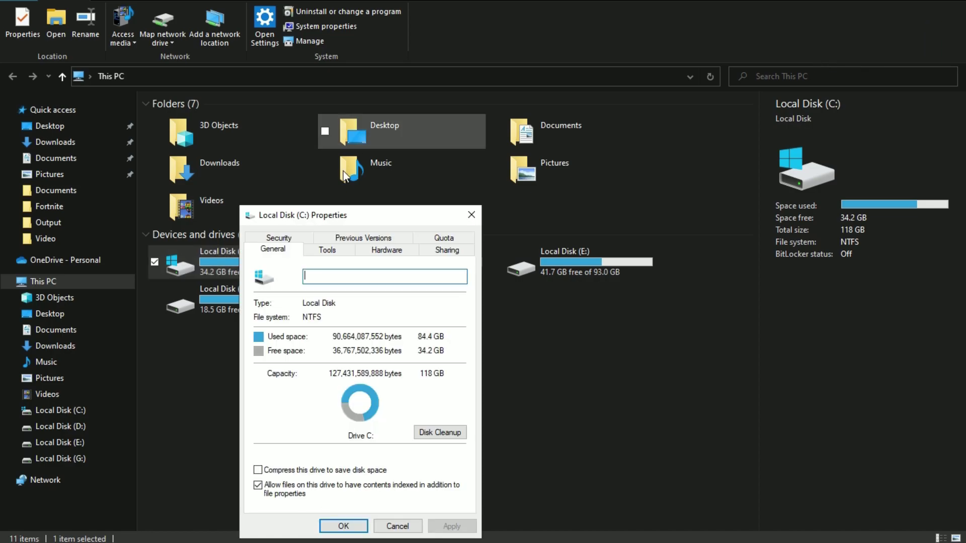
drag(327, 213, 384, 121)
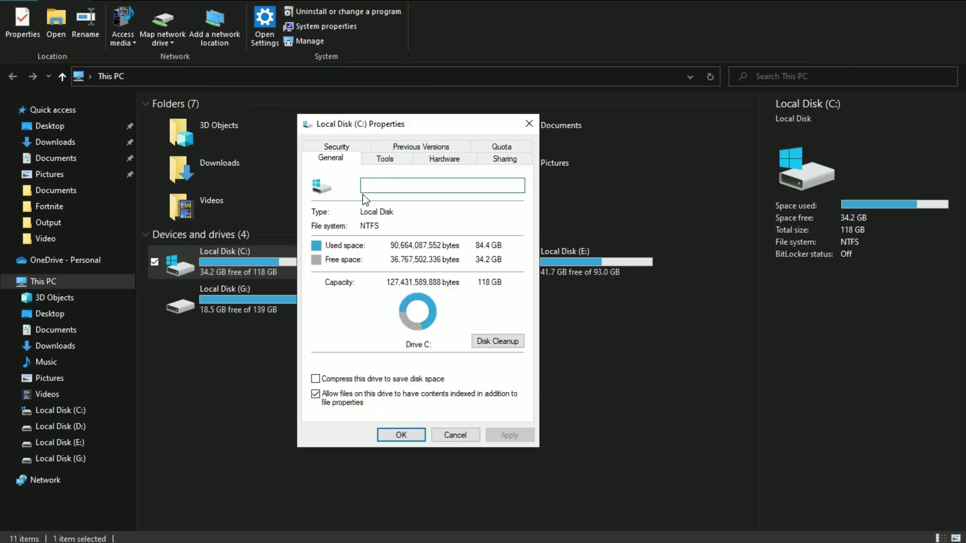
click(372, 160)
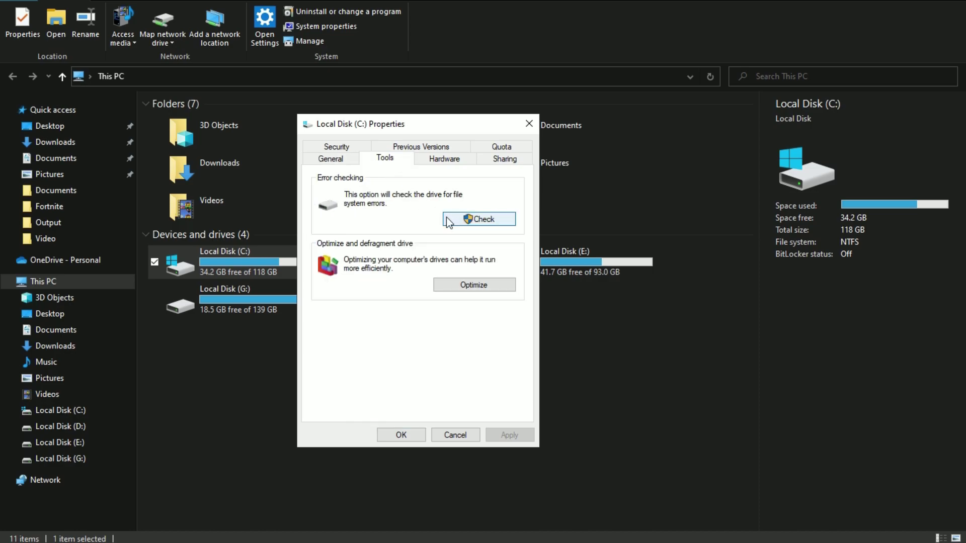
click(483, 286)
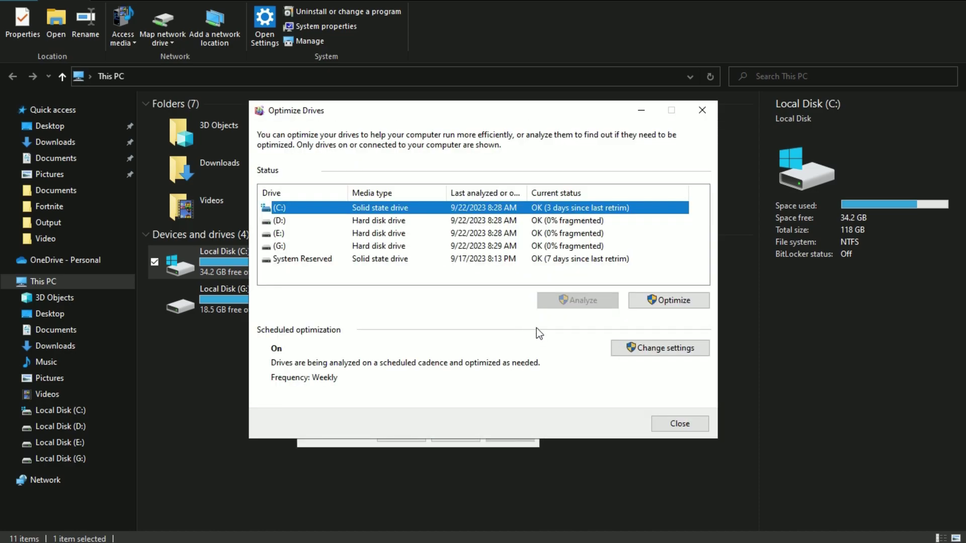
click(665, 301)
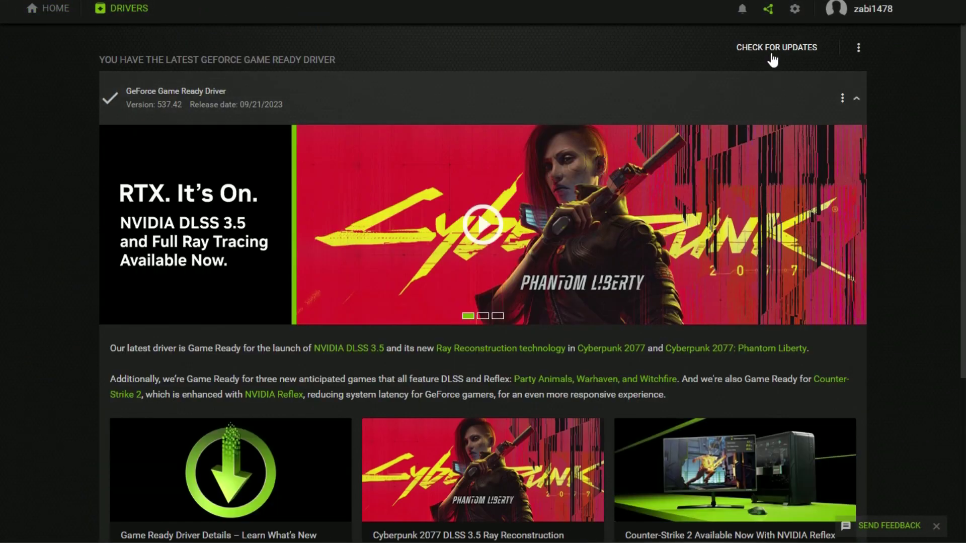
- Check for driver updates on the GeForce Experience Drivers tab
click(771, 55)
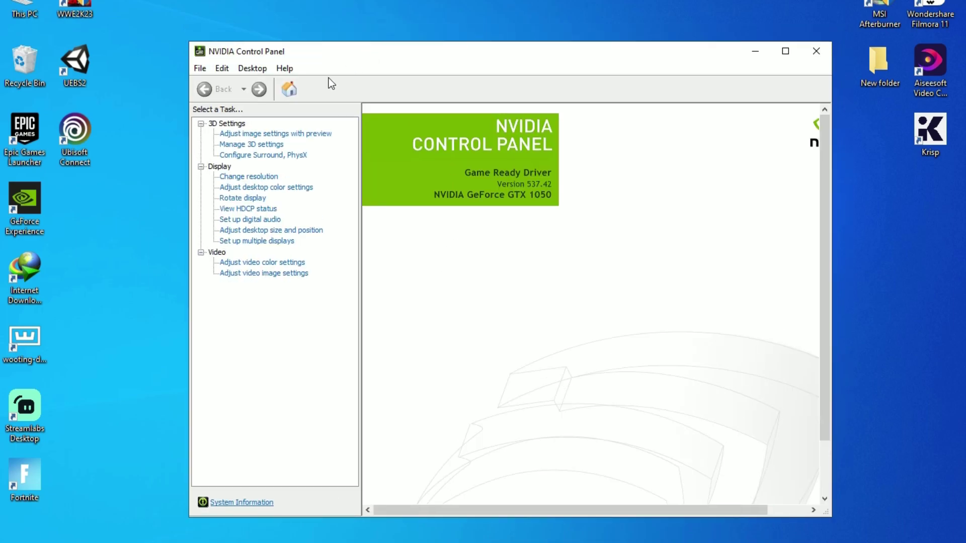
- Add Fortnite under Program Settings in Manage 3D settings
click(253, 146)
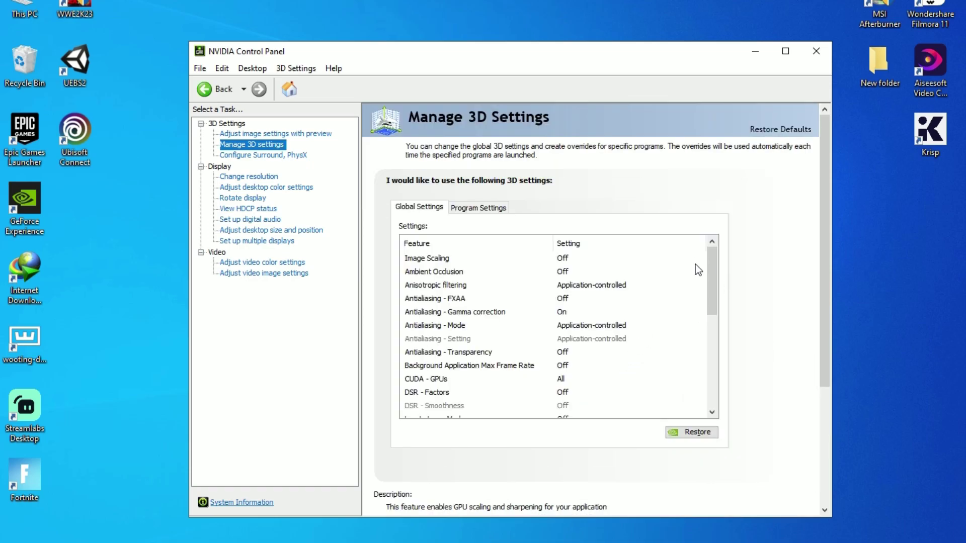
click(478, 208)
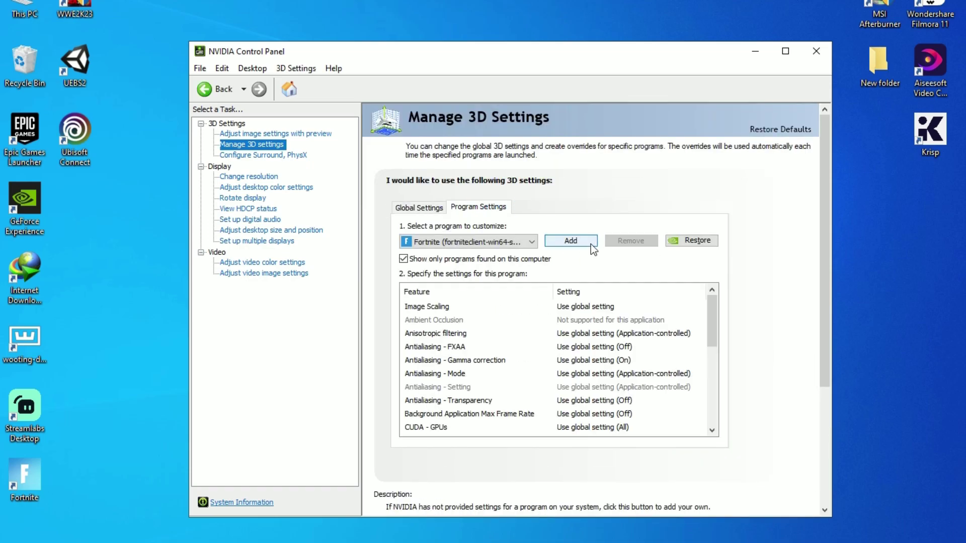
click(590, 243)
drag(657, 201, 633, 278)
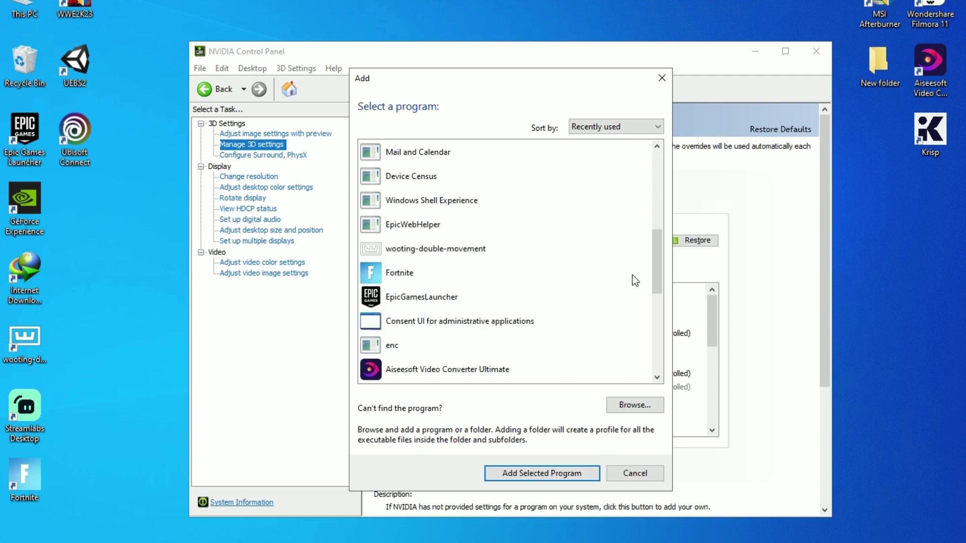
click(391, 271)
click(553, 473)
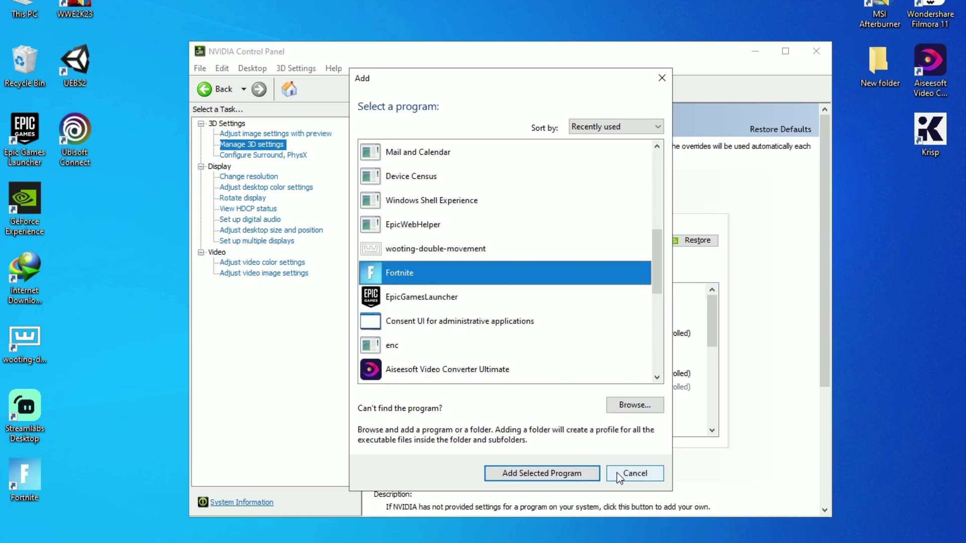
- Review Fortnite's Low Latency Mode, Max Frame Rate, power management and texture filtering settings
drag(716, 304, 719, 350)
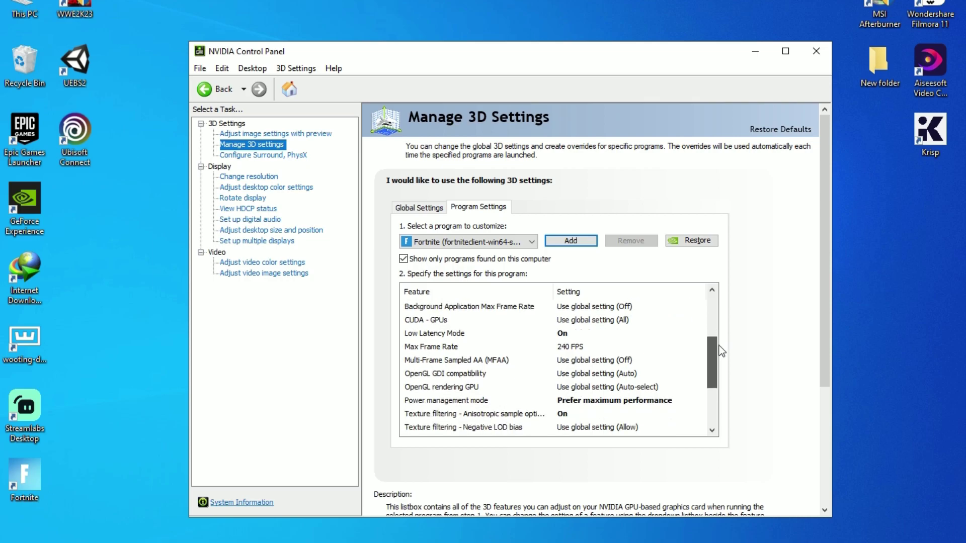
click(468, 334)
click(674, 346)
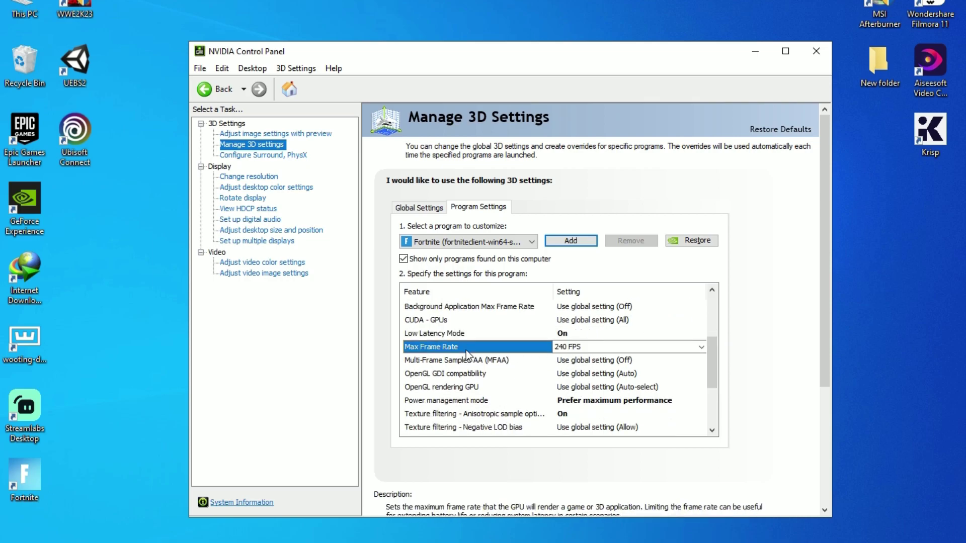
click(675, 350)
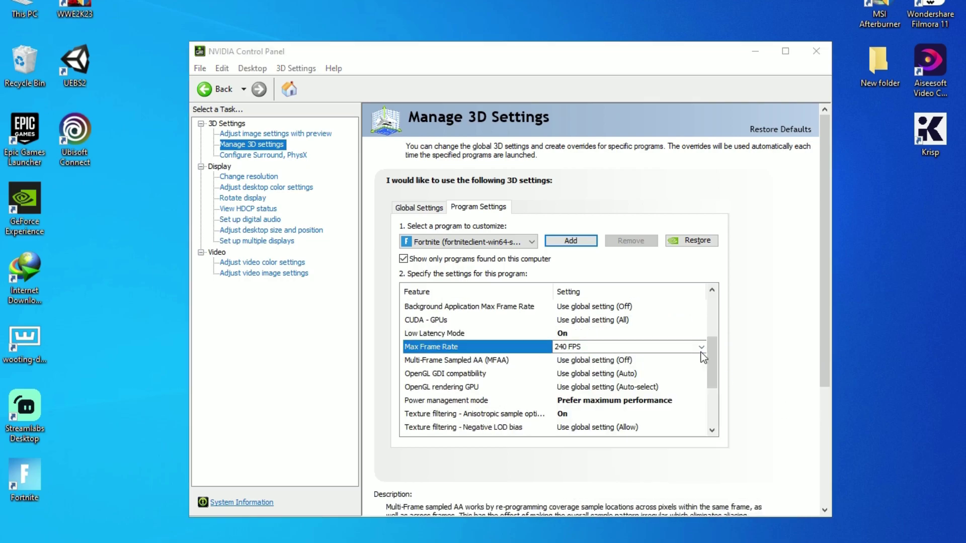
drag(716, 345, 719, 366)
click(523, 360)
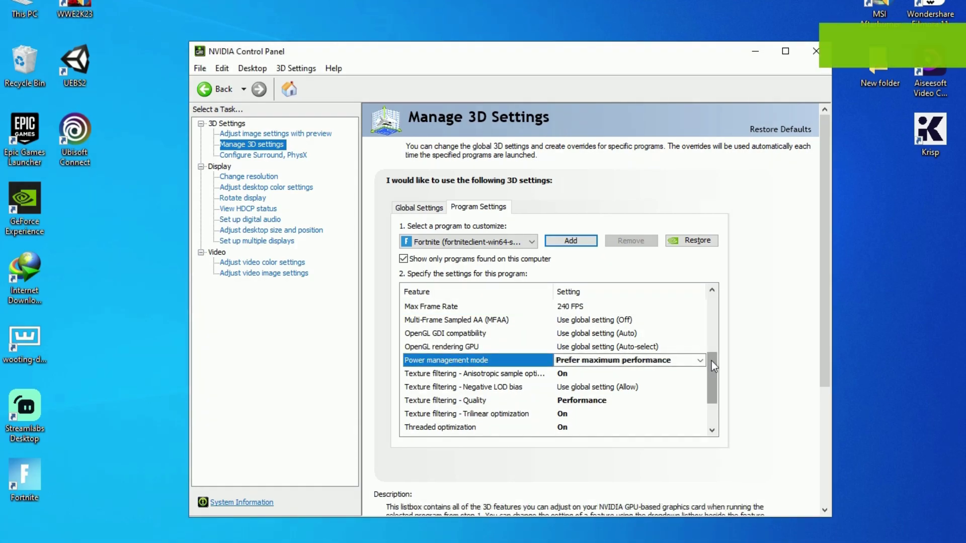
drag(711, 360, 715, 370)
click(518, 346)
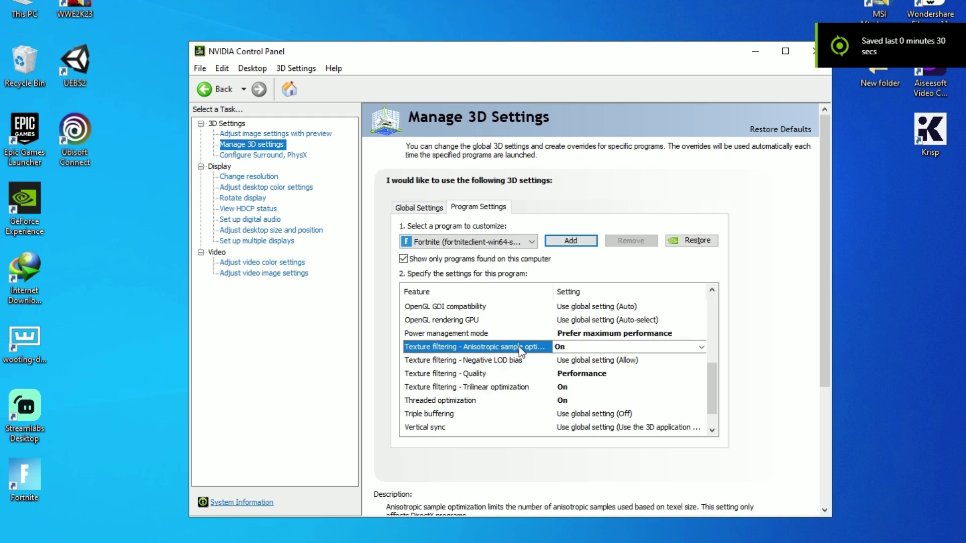
click(518, 372)
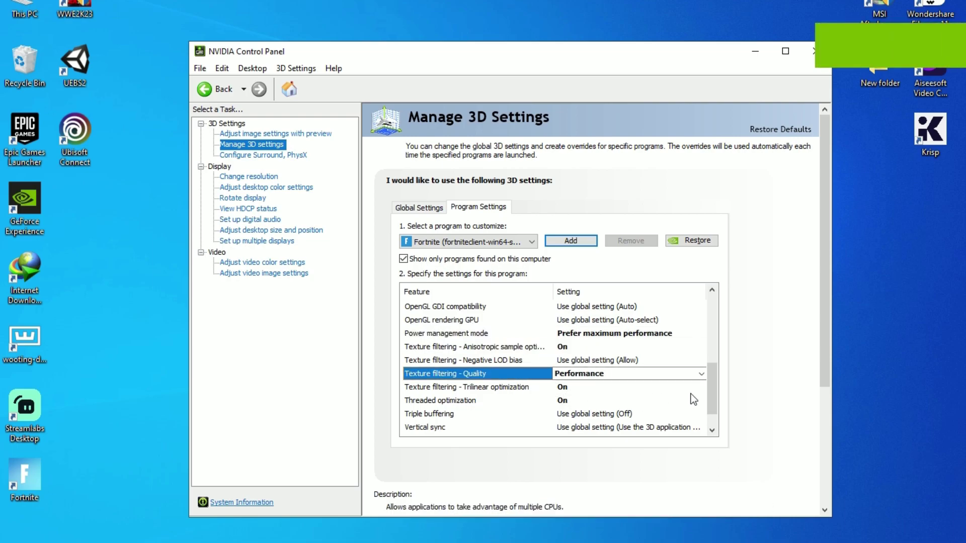
- Set Fortnite's Threaded optimization to On
scroll(704, 400, down, 1)
click(594, 375)
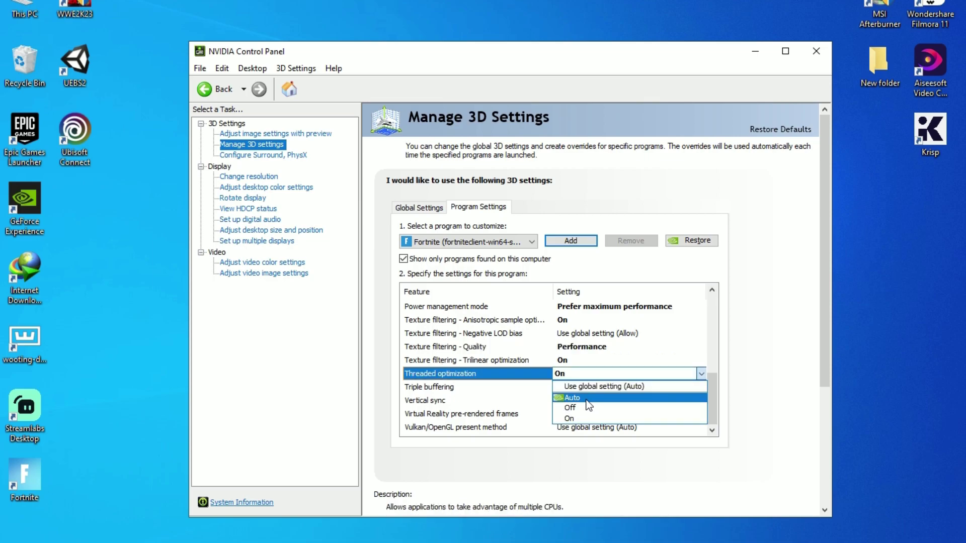
click(587, 406)
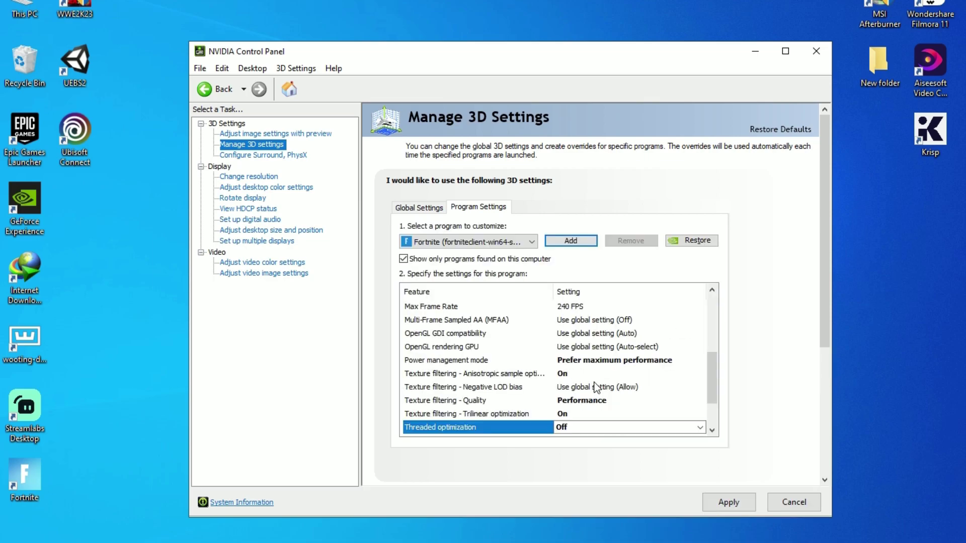
click(700, 426)
click(582, 469)
scroll(712, 412, down, 1)
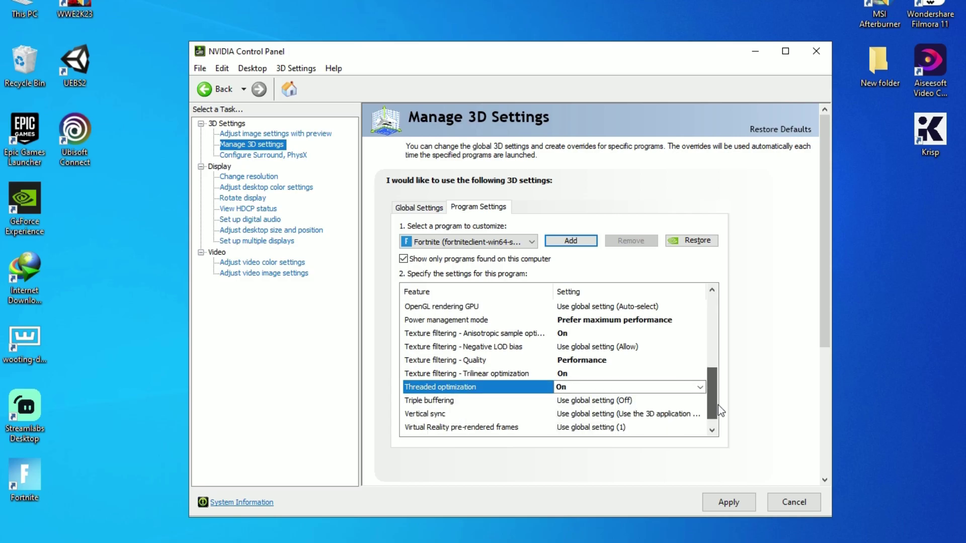
drag(717, 405, 723, 477)
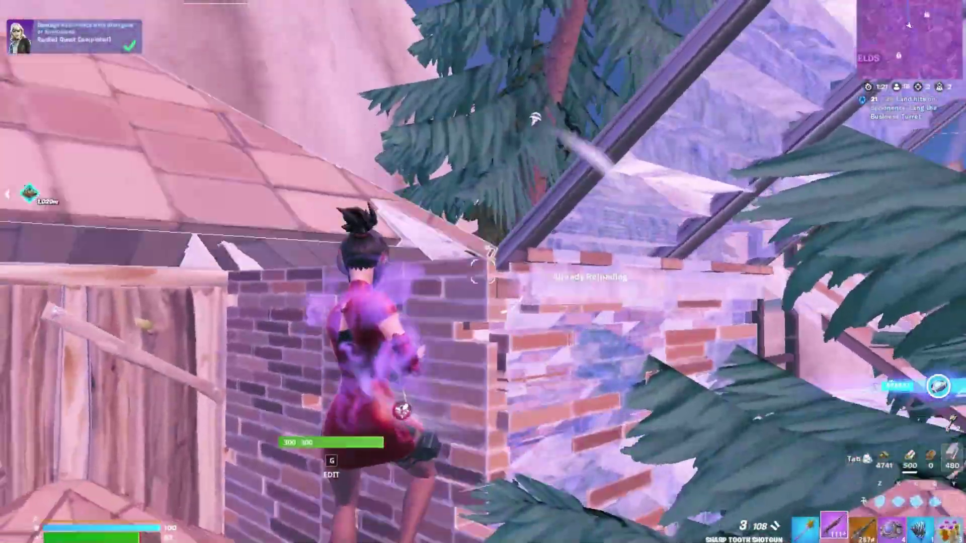
- Switch to the weapon in slot 3 while on the stairs
key(3)
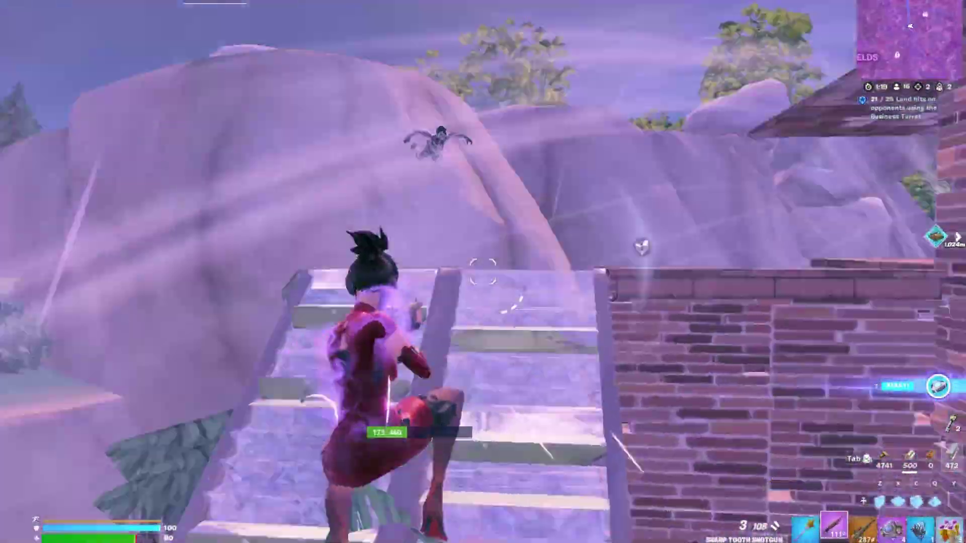